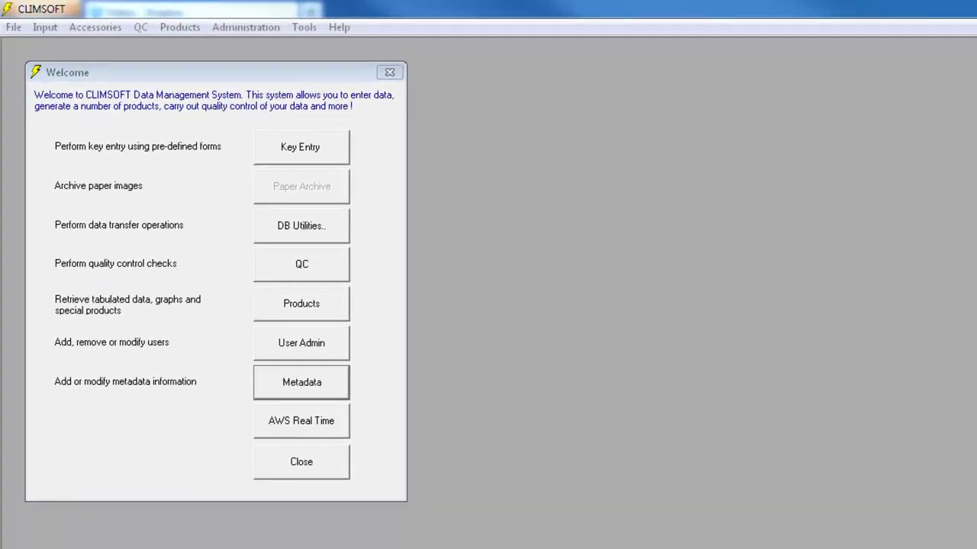
# Open the Station Details and Location form and advance to station Record 2
pyautogui.click(324, 386)
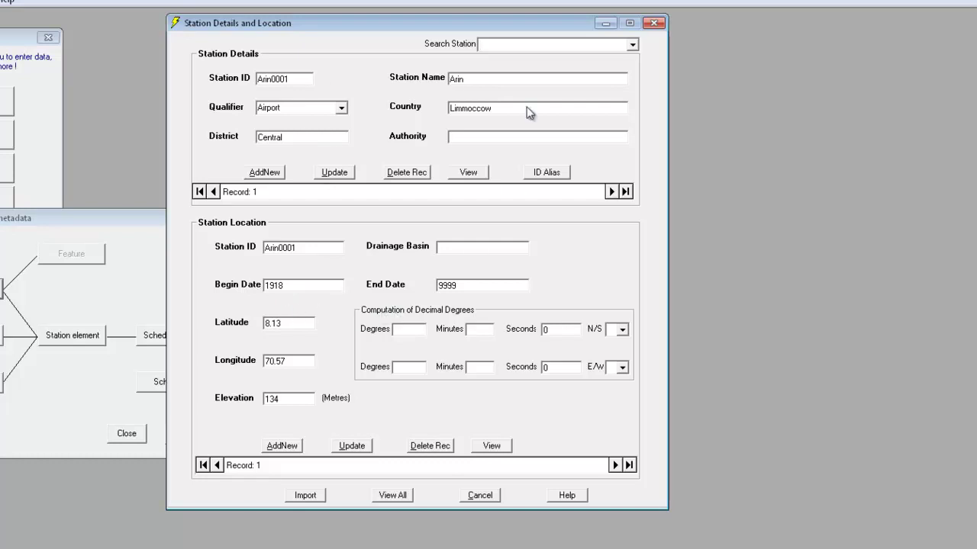
pyautogui.click(610, 191)
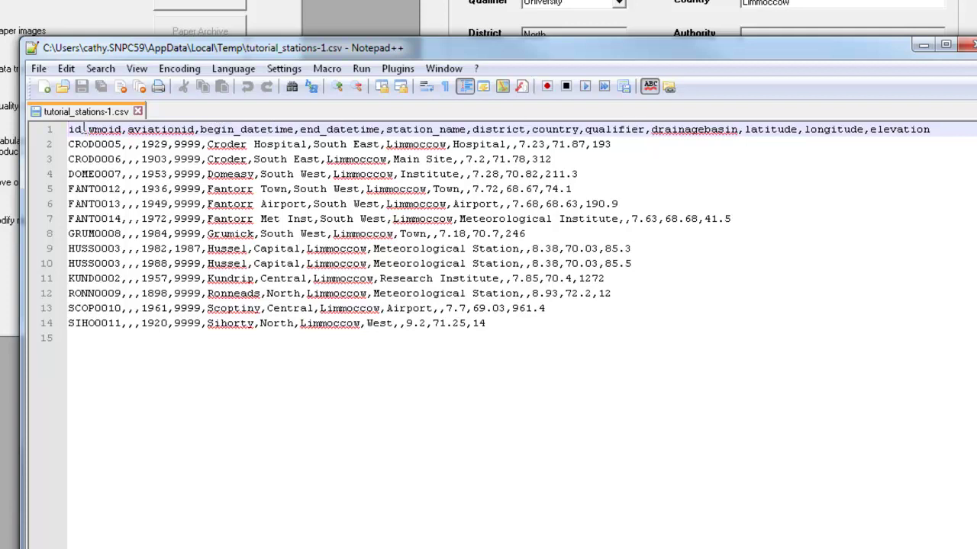
pyautogui.doubleClick(83, 129)
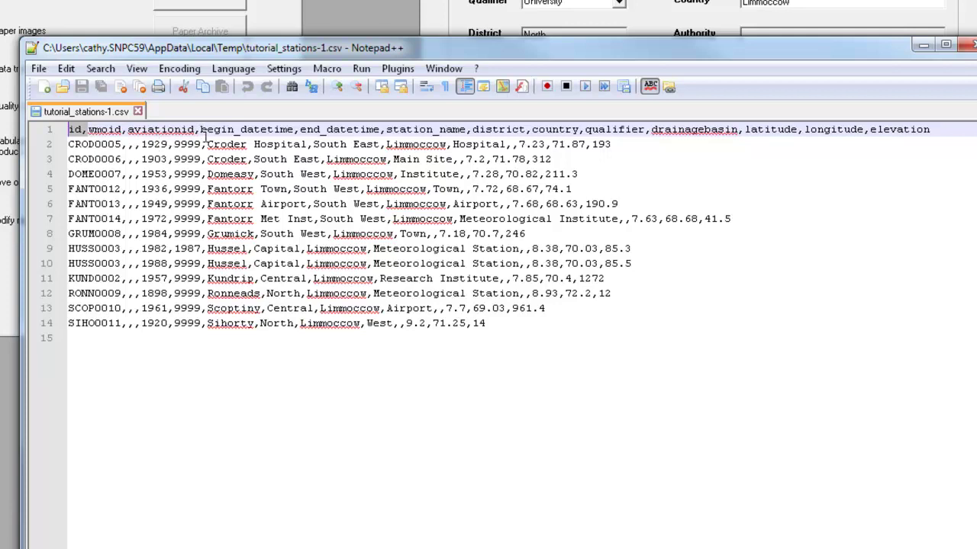
pyautogui.moveTo(200, 129); pyautogui.dragTo(379, 130)
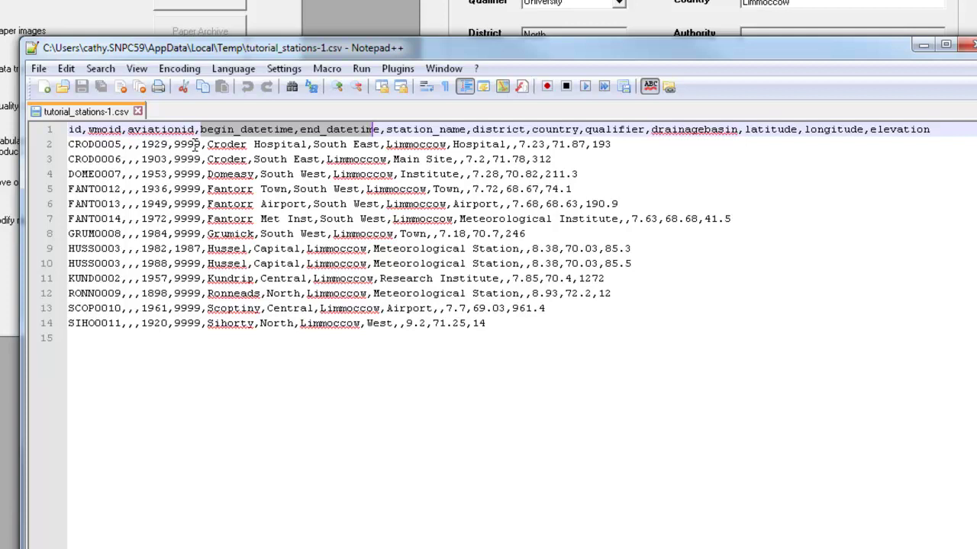
pyautogui.moveTo(384, 130); pyautogui.dragTo(466, 131)
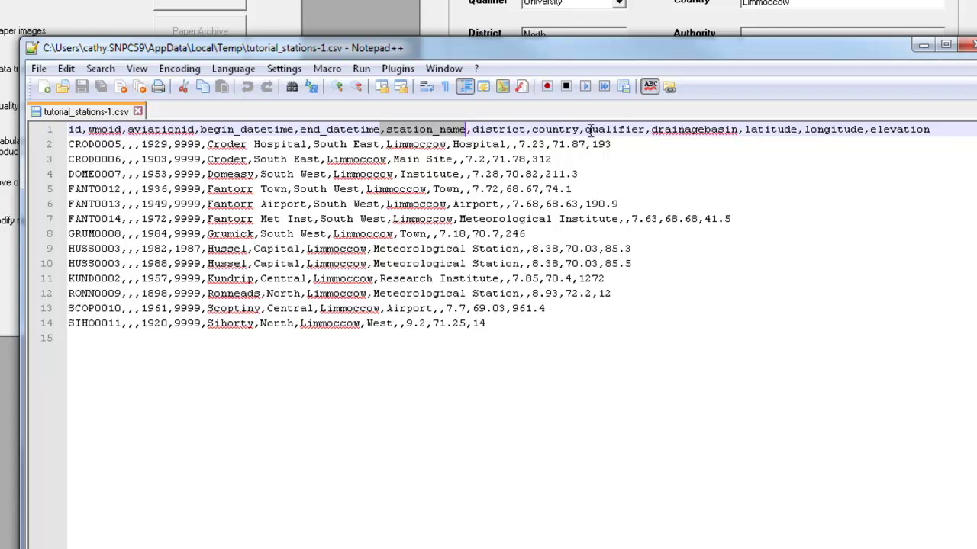
pyautogui.moveTo(585, 130); pyautogui.dragTo(637, 131)
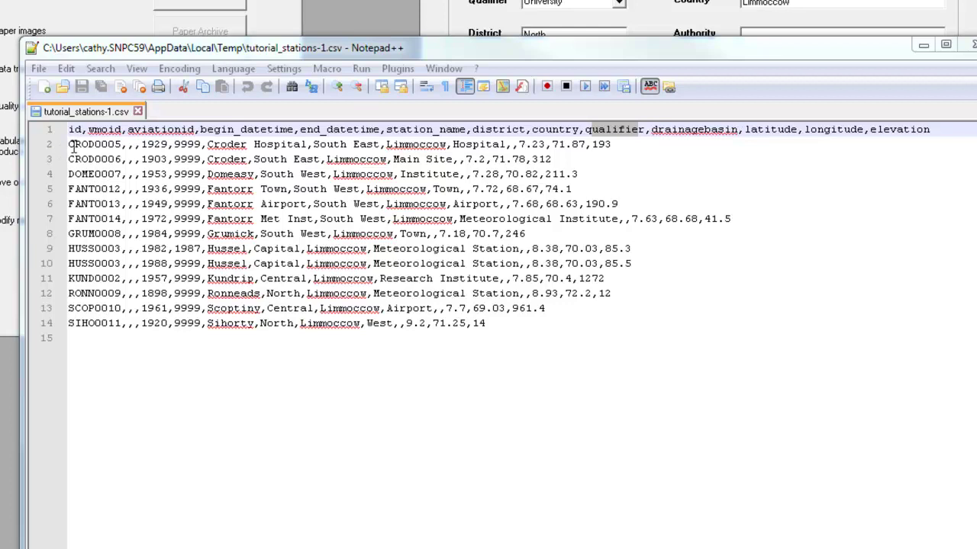
# Highlight the first two station rows and the empty fields after SIHO0011 and West in the CSV
pyautogui.moveTo(71, 147); pyautogui.dragTo(642, 164)
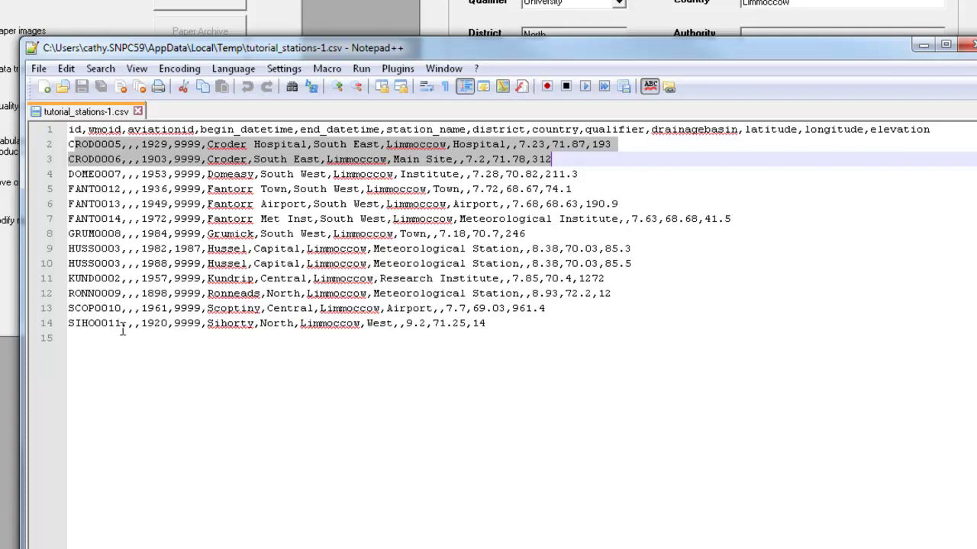
pyautogui.moveTo(122, 329); pyautogui.dragTo(141, 329)
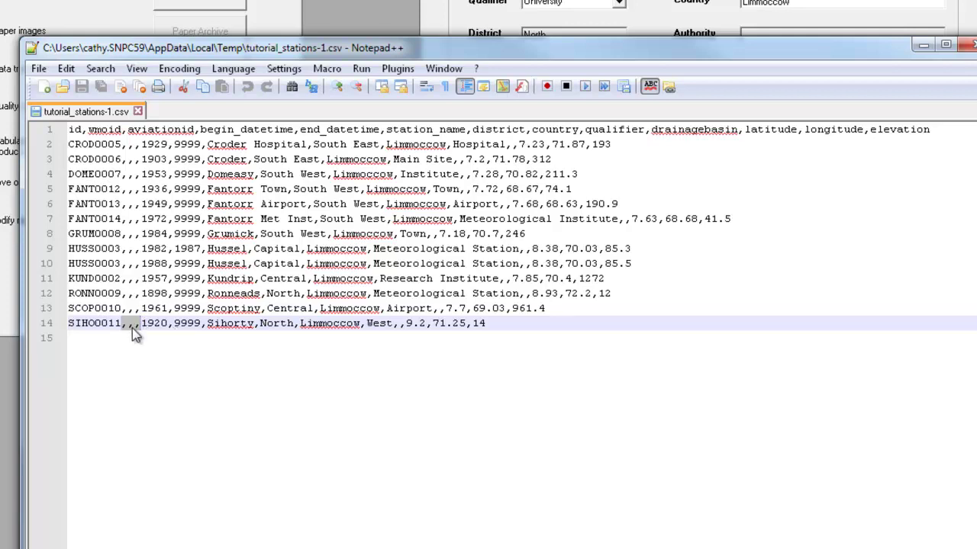
pyautogui.doubleClick(399, 323)
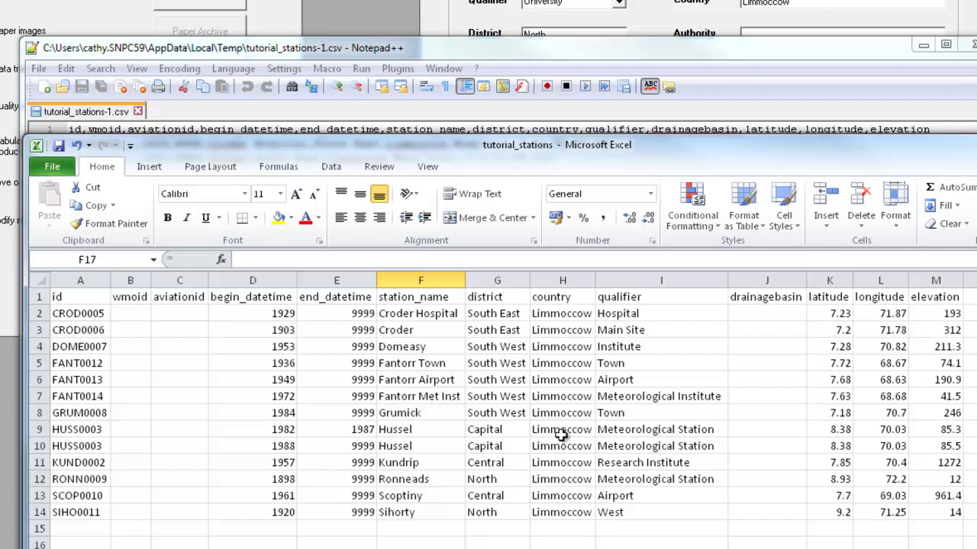
# Save the stations workbook as CSV (Comma delimited)
pyautogui.click(52, 168)
pyautogui.click(74, 220)
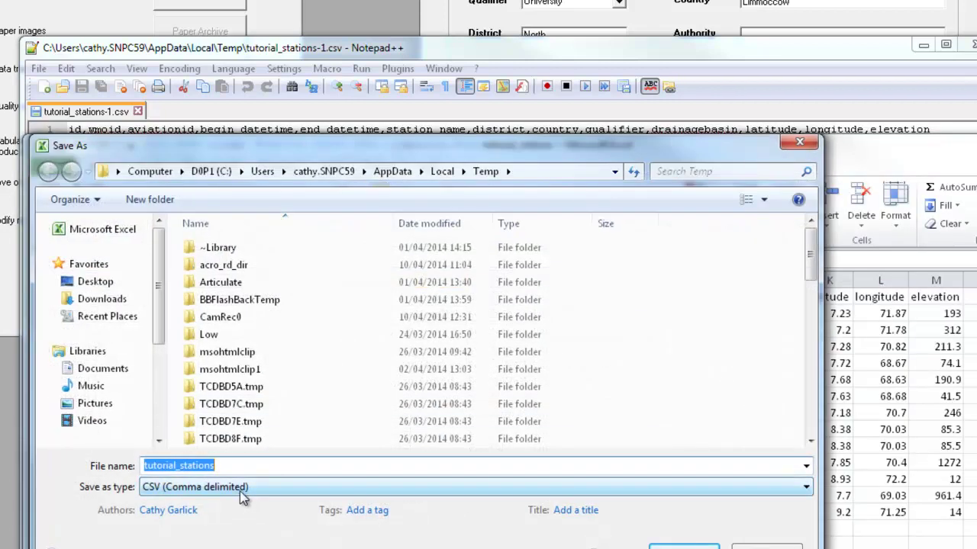
pyautogui.click(684, 546)
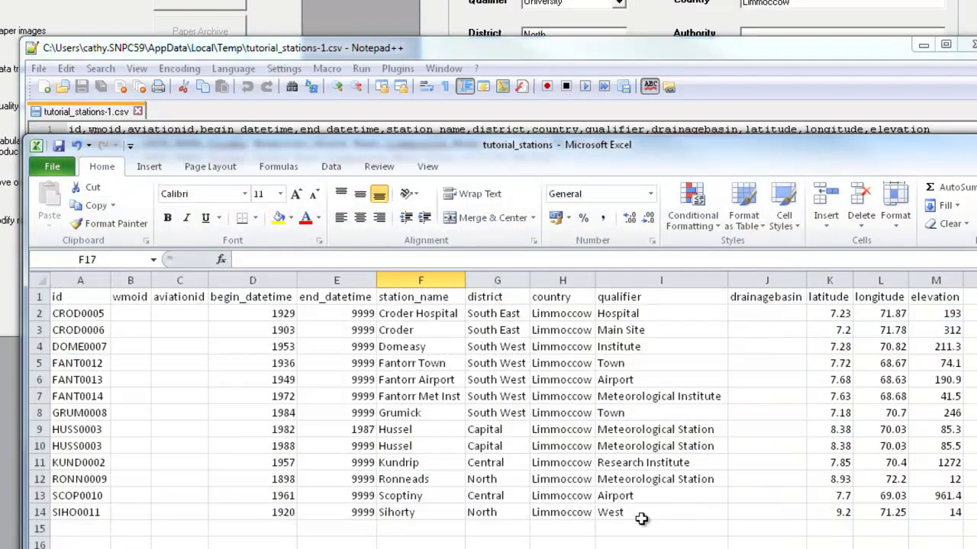
# Compare the two HUSS0003 rows' 1987 end and 1988 begin dates, then open Import Stations
pyautogui.moveTo(37, 429); pyautogui.dragTo(38, 447)
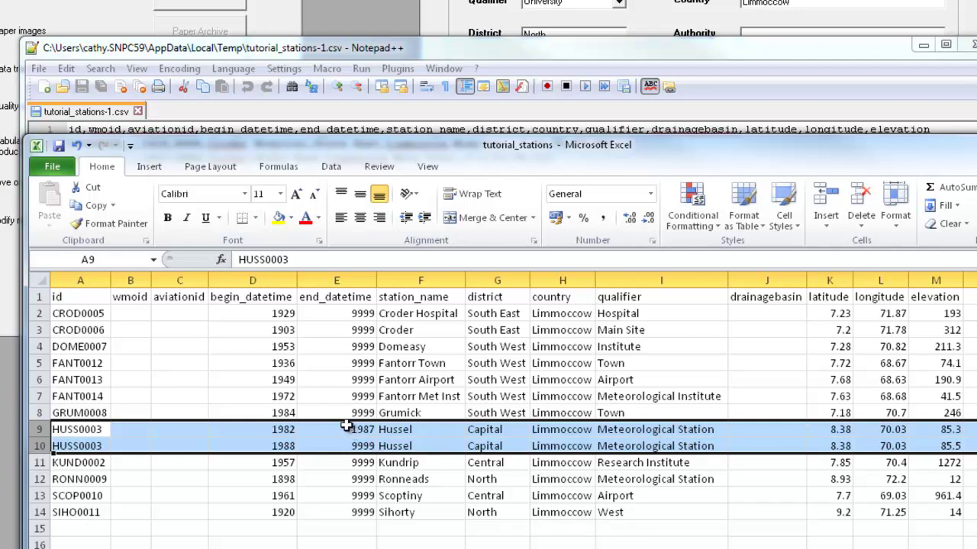
pyautogui.click(347, 428)
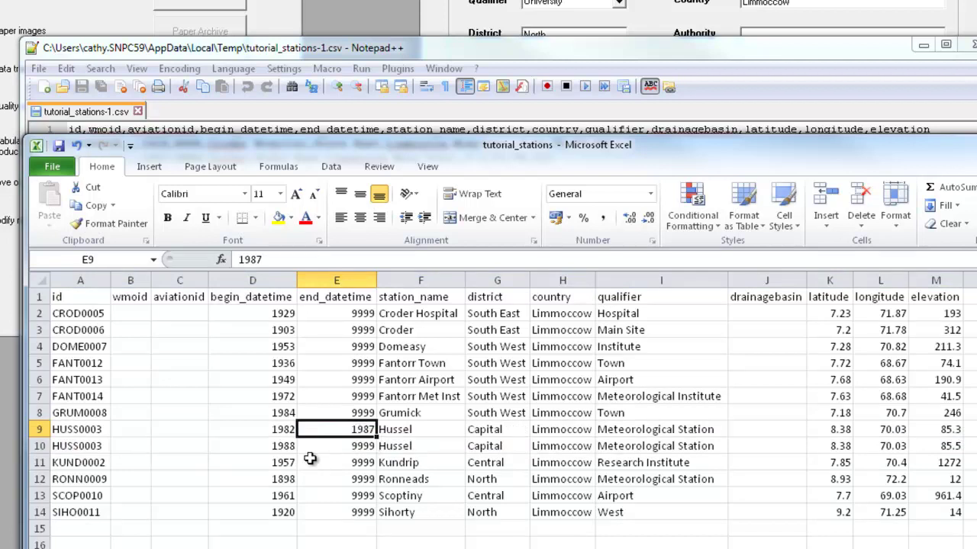
pyautogui.click(287, 448)
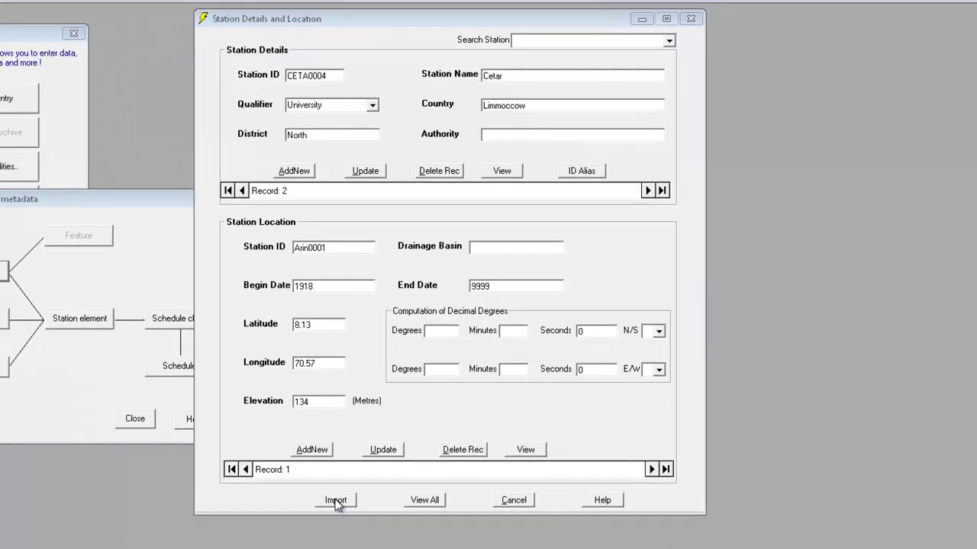
pyautogui.click(412, 364)
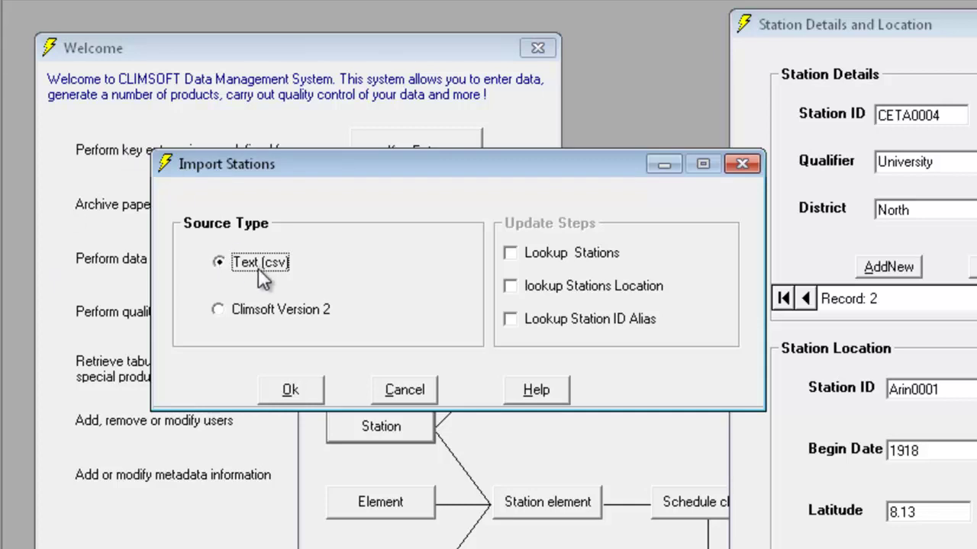
# Import the tutorial_stations file as Text (csv) station data
pyautogui.click(304, 383)
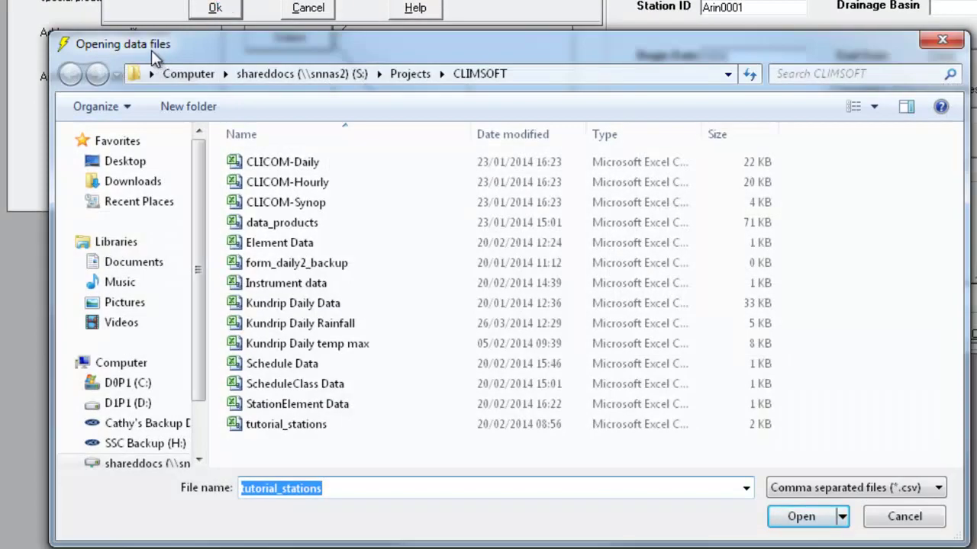
pyautogui.click(297, 433)
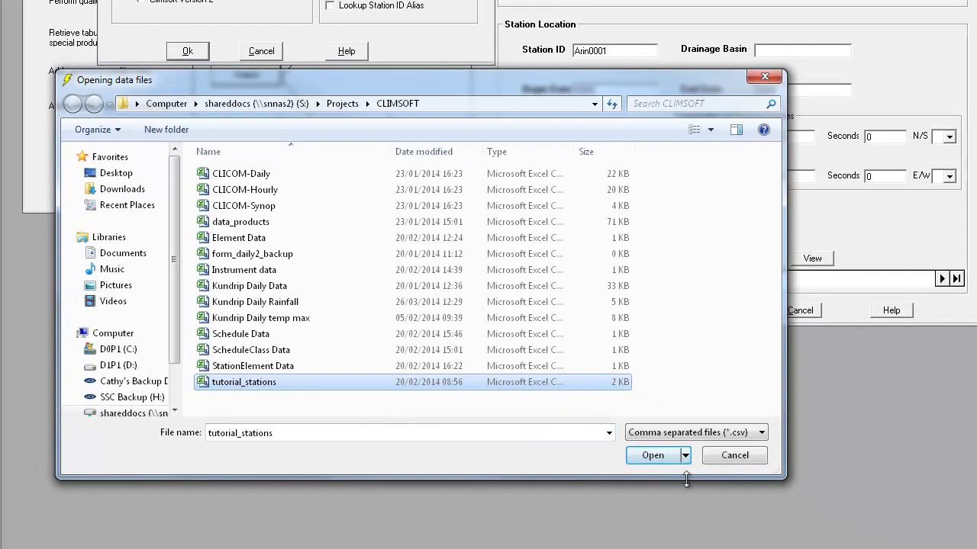
pyautogui.click(652, 456)
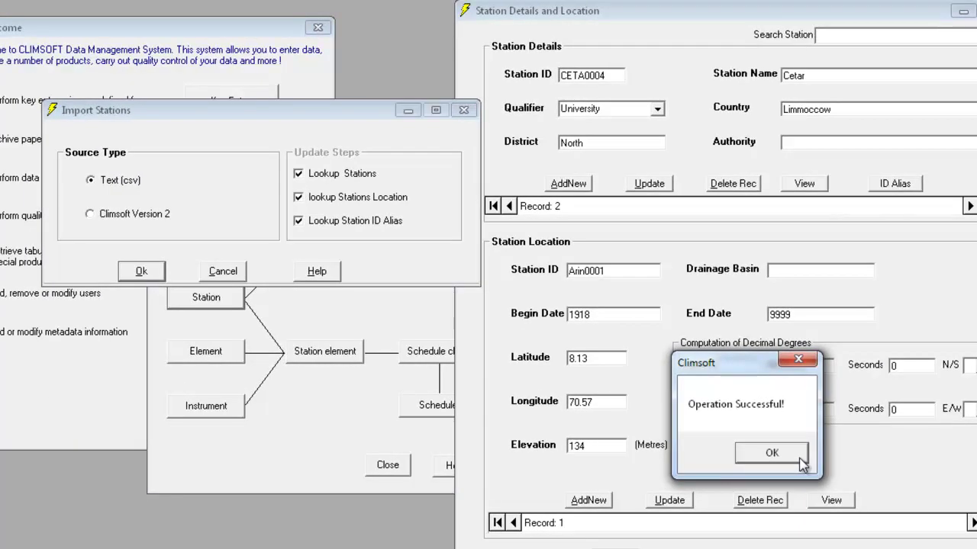
# Dismiss the Operation Successful! message and close the Import Stations dialog
pyautogui.click(772, 454)
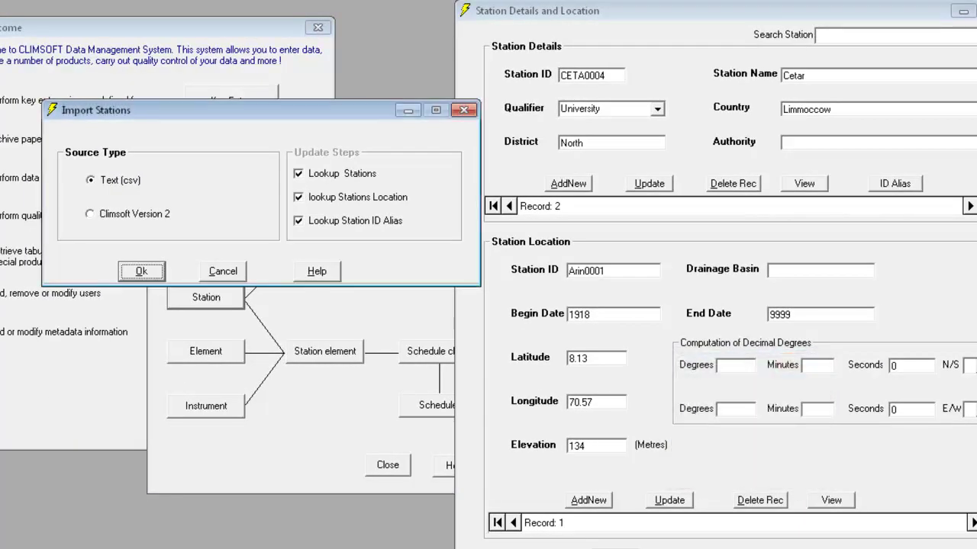
pyautogui.click(239, 277)
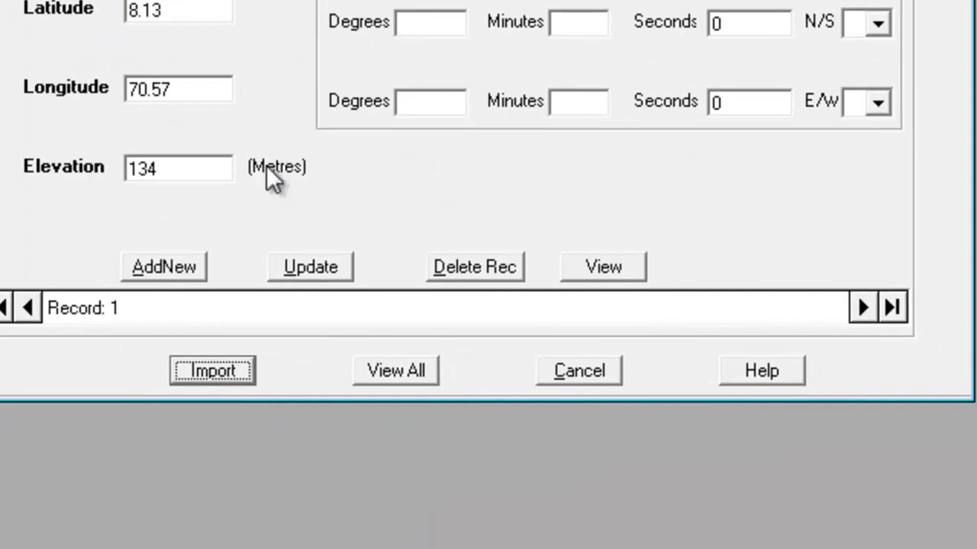
# Show all imported station records in a table and select the HUSS0003 Hussel row
pyautogui.click(416, 373)
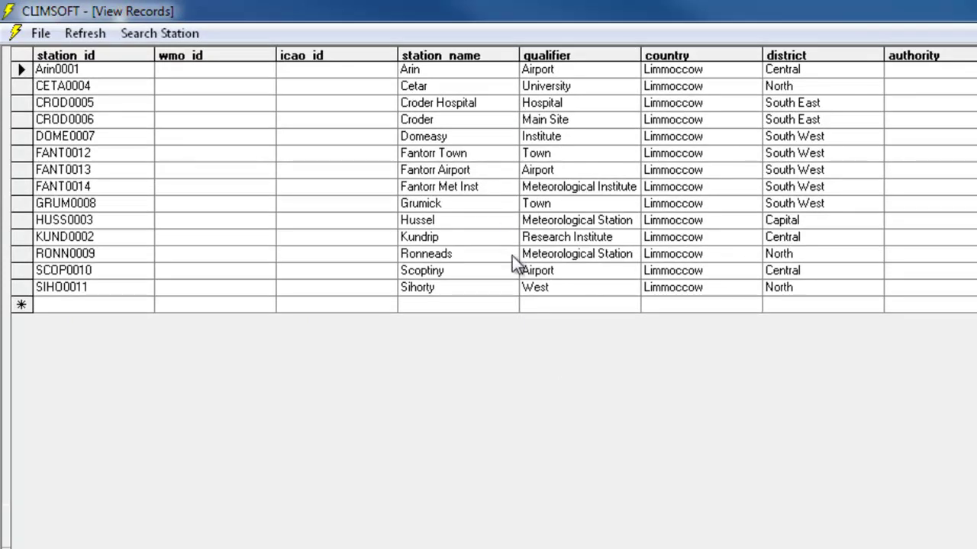
pyautogui.click(116, 221)
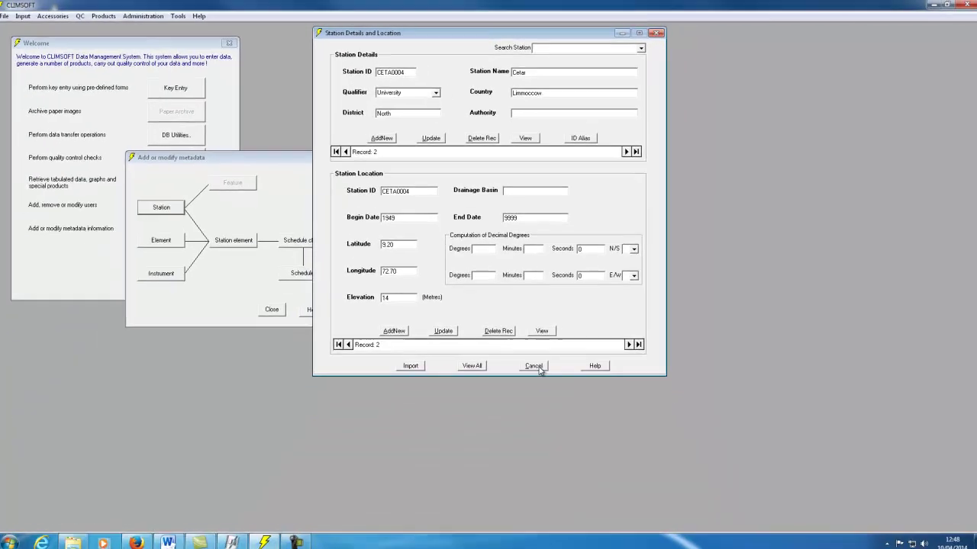
# Reopen the station details form and step forward to the HUSS0003 station record
pyautogui.click(549, 506)
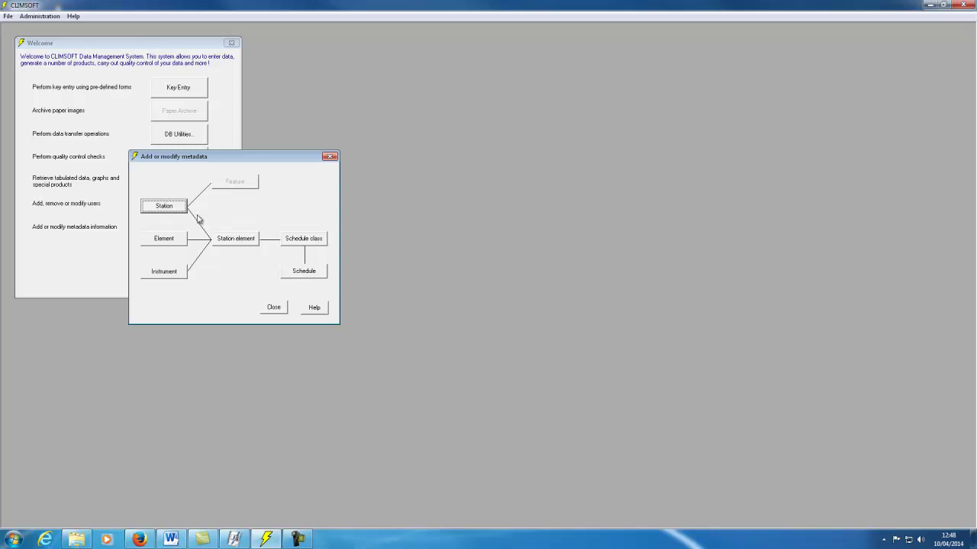
pyautogui.click(152, 210)
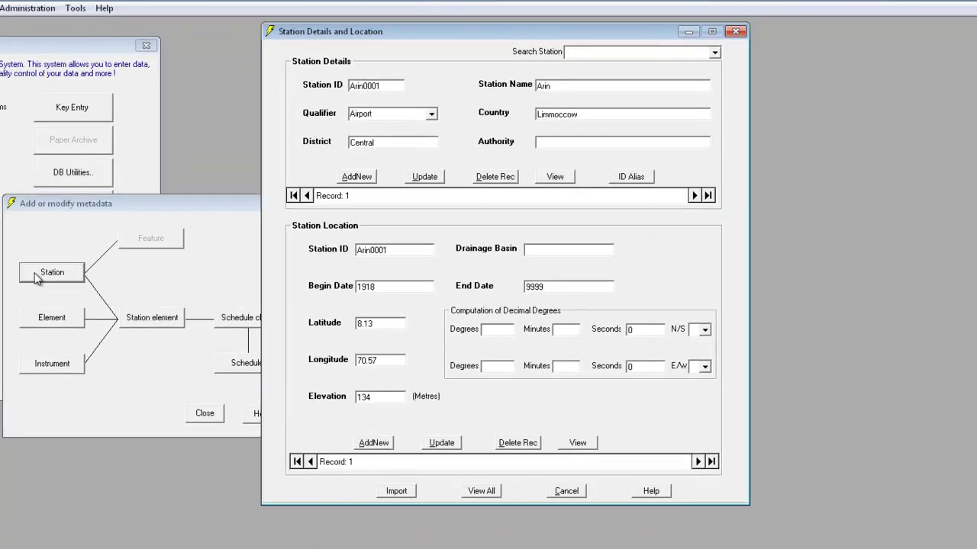
pyautogui.click(625, 150)
pyautogui.click(702, 200)
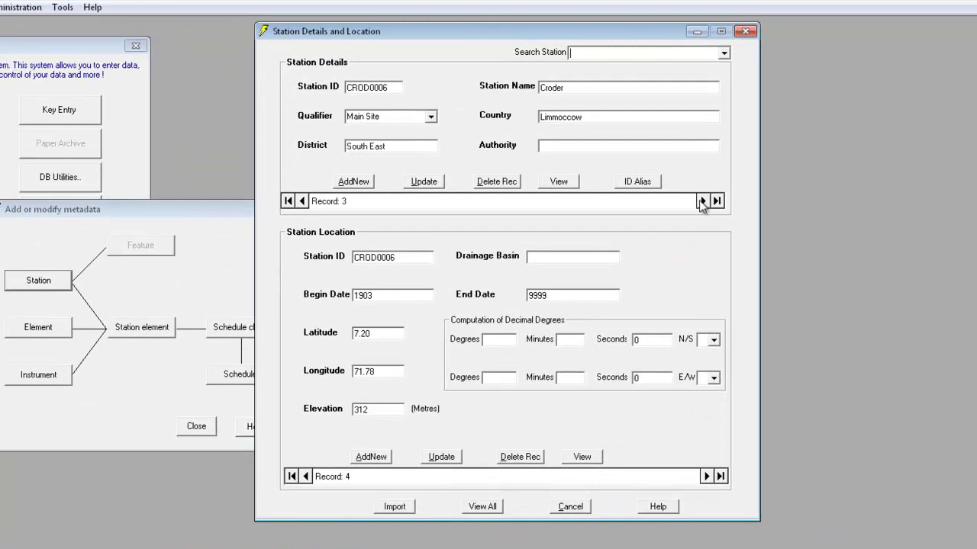
pyautogui.click(716, 201)
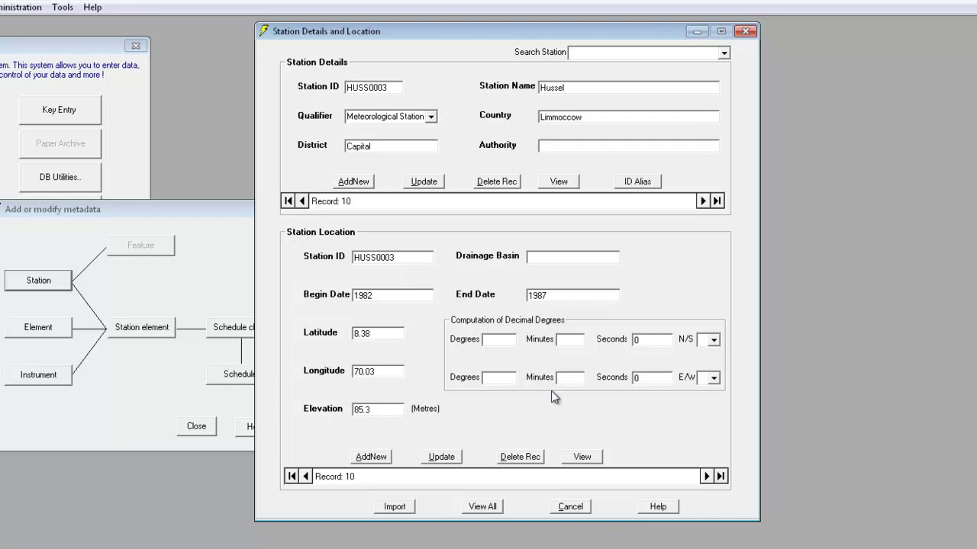
# Compare HUSS0003's two location records, then jump to the last station, Sihorty
pyautogui.click(706, 476)
pyautogui.click(307, 476)
pyautogui.click(706, 477)
pyautogui.click(718, 201)
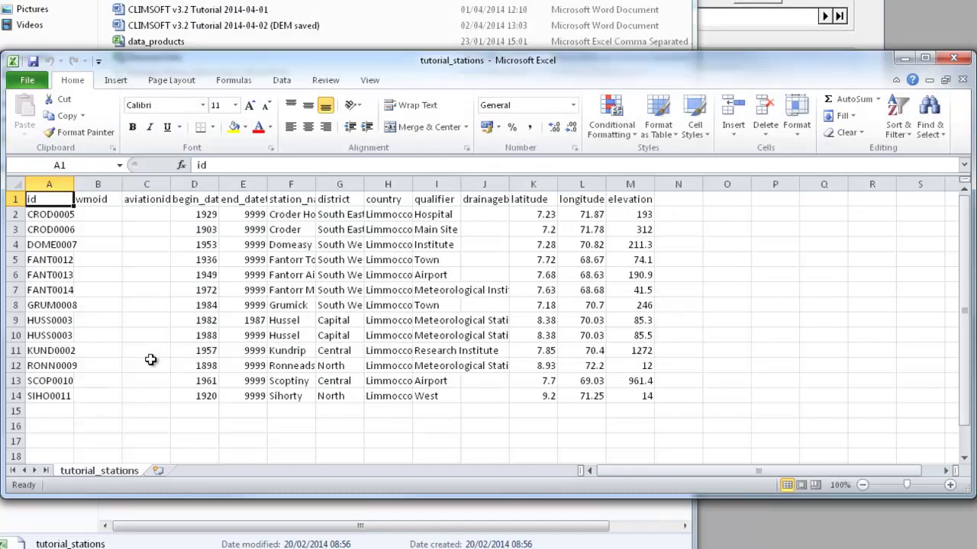
# Select the header row, then rows 9–10 holding both HUSS0003 entries
pyautogui.click(12, 199)
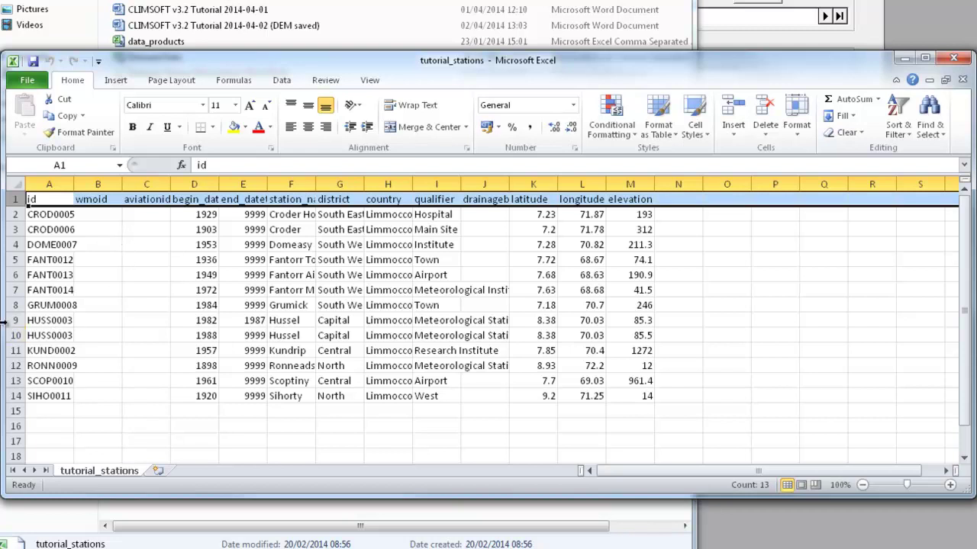
pyautogui.moveTo(11, 320); pyautogui.dragTo(12, 335)
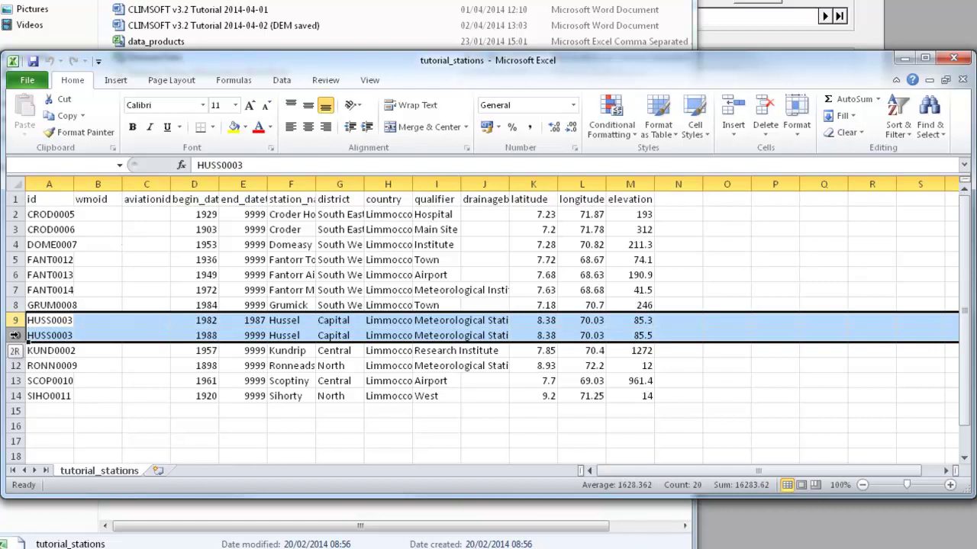